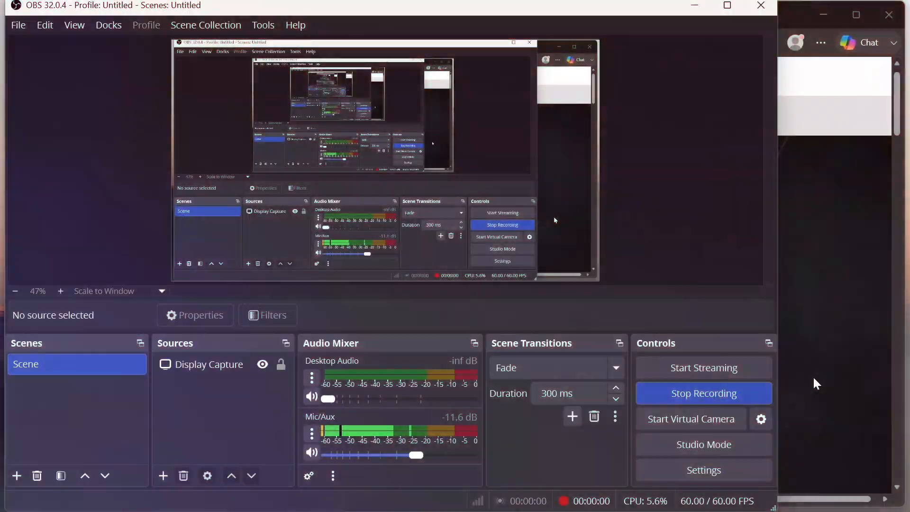
click(814, 379)
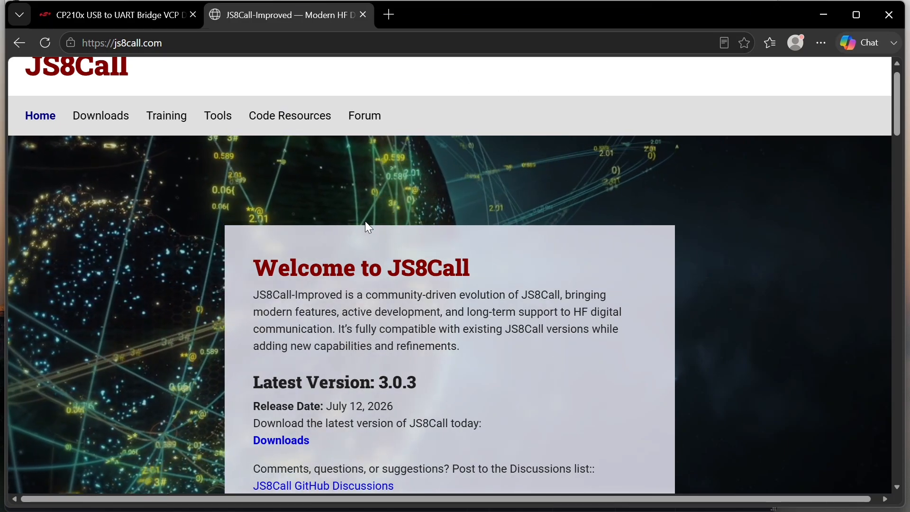
Look over the JS8Call home page and the Silicon Labs CP210x USB to UART Bridge VCP driver page
scroll(366, 221, up, 1)
scroll(365, 221, down, 1)
scroll(365, 221, down, 2)
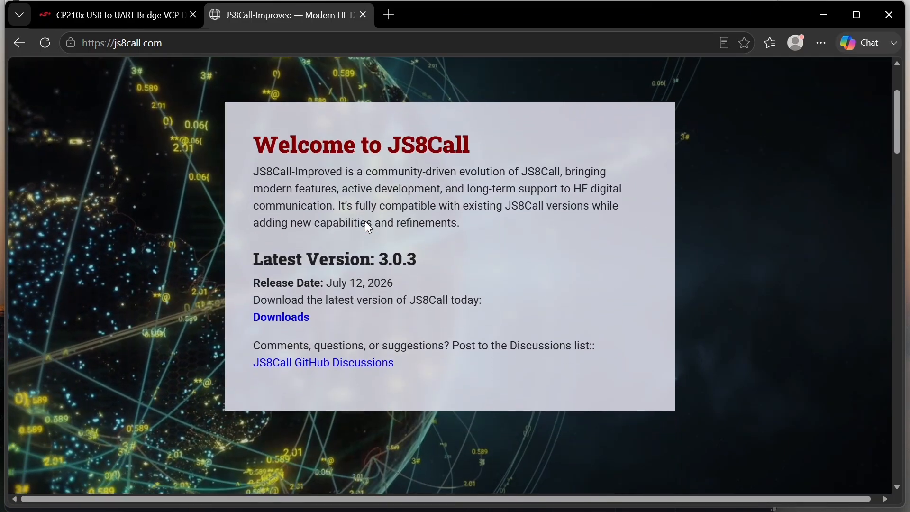
scroll(365, 221, up, 3)
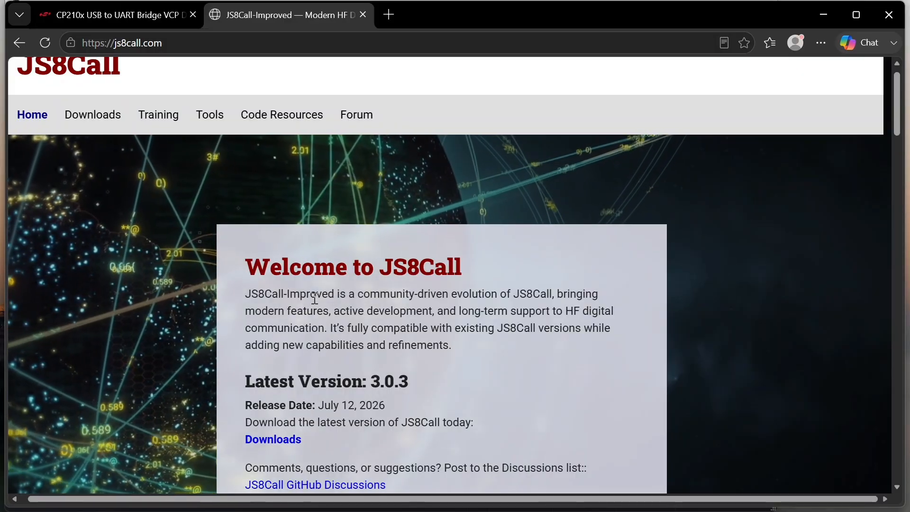
scroll(314, 299, up, 1)
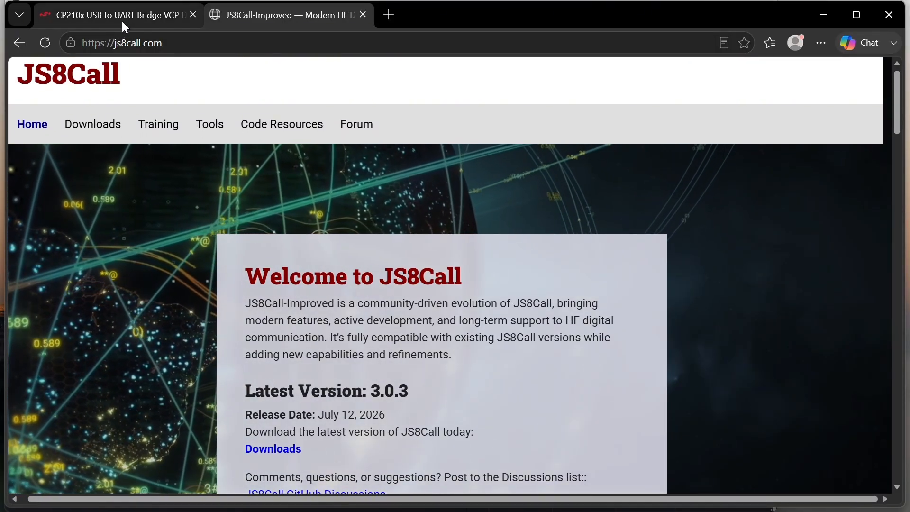
click(125, 26)
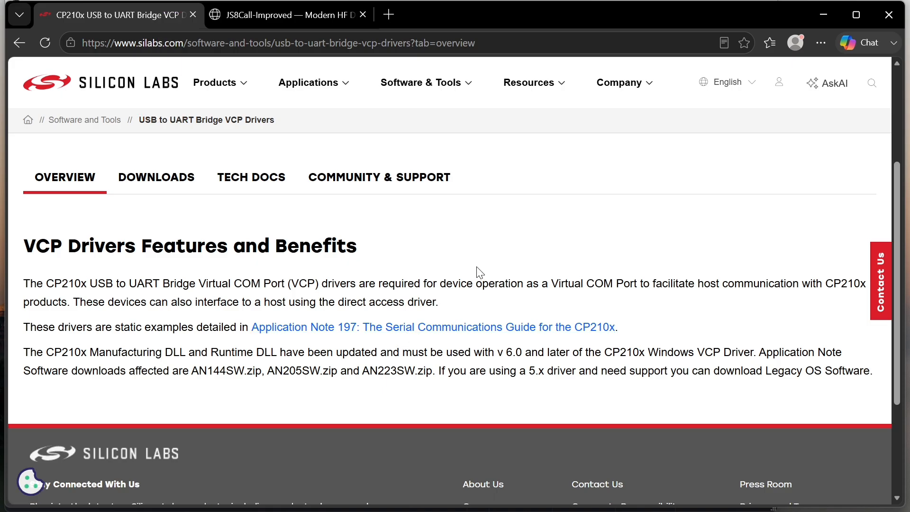
Download the Windows installer JS8Call-3.0.3-installer.exe from the JS8Call website's downloads page
click(325, 17)
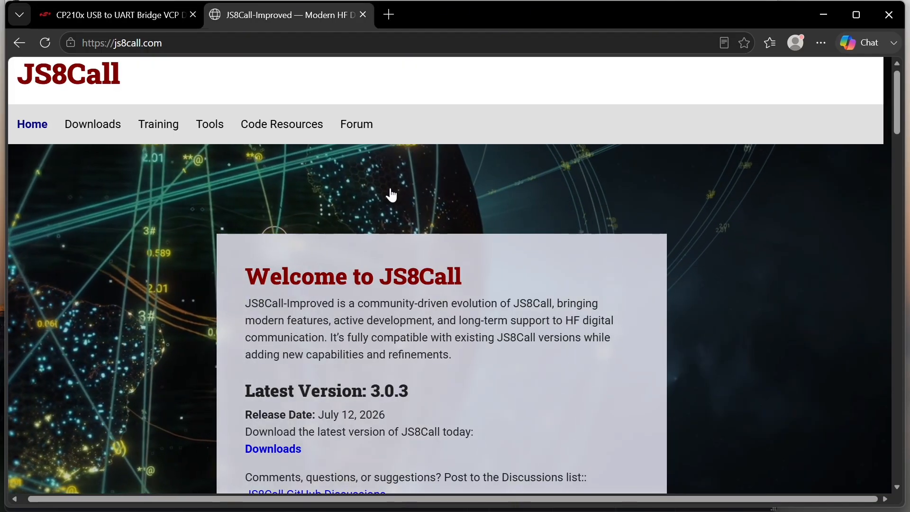
scroll(394, 202, down, 1)
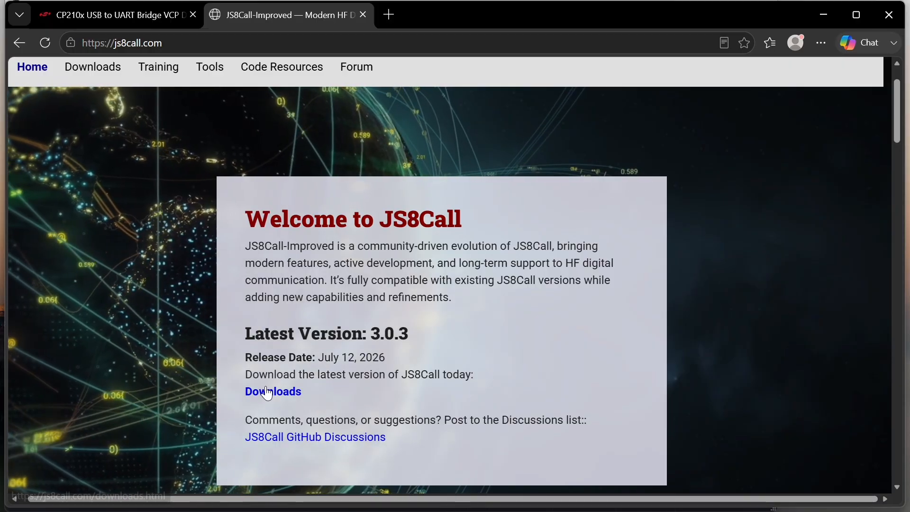
click(267, 392)
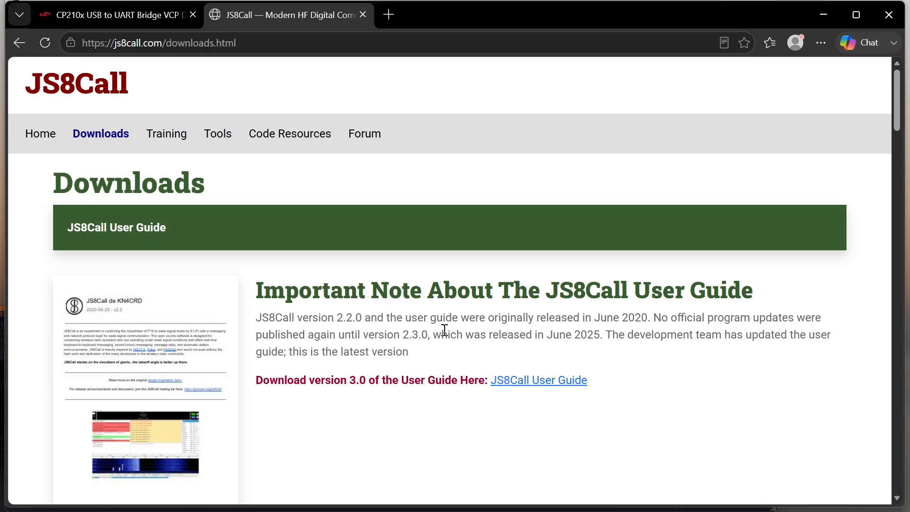
scroll(445, 330, down, 1)
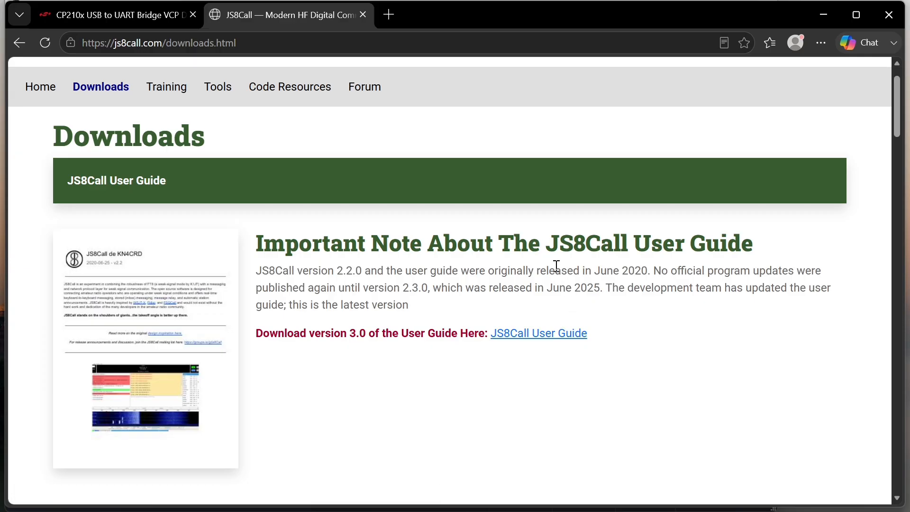
scroll(555, 265, down, 3)
scroll(557, 266, down, 5)
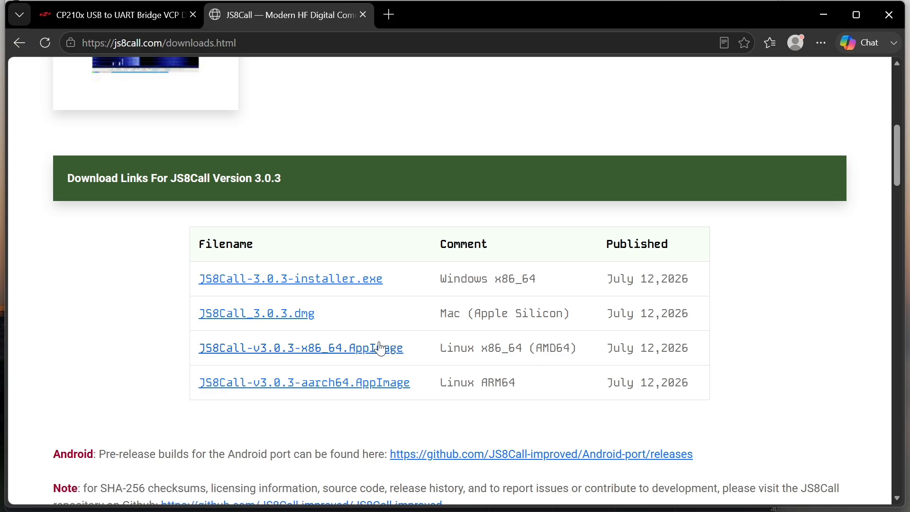
click(365, 281)
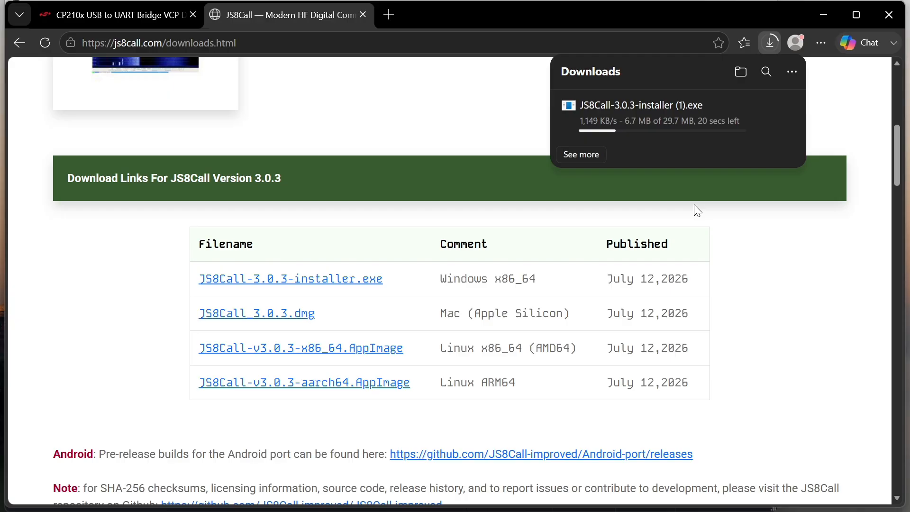
mouse_move(689, 102)
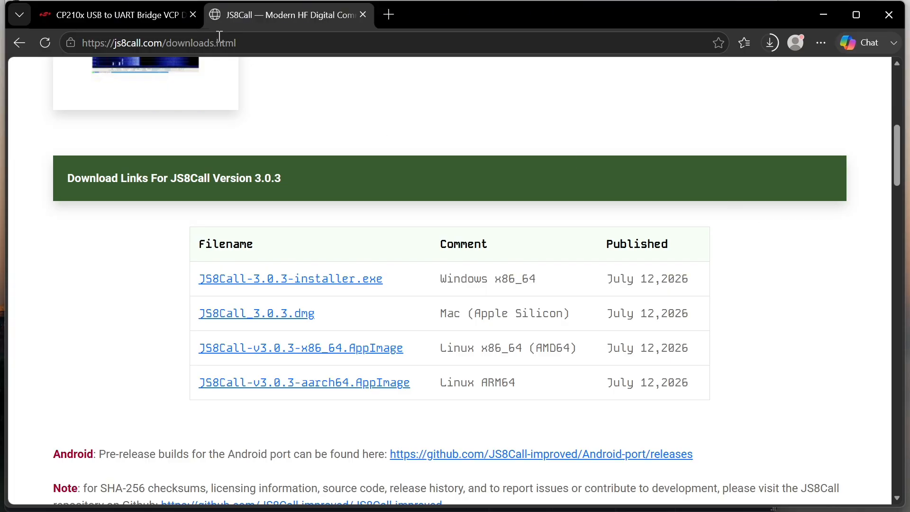
Minimise the browser and OBS, and check the Silicon Labs bridge's COM port numbers under Ports (COM & LPT) in Device Manager
click(136, 13)
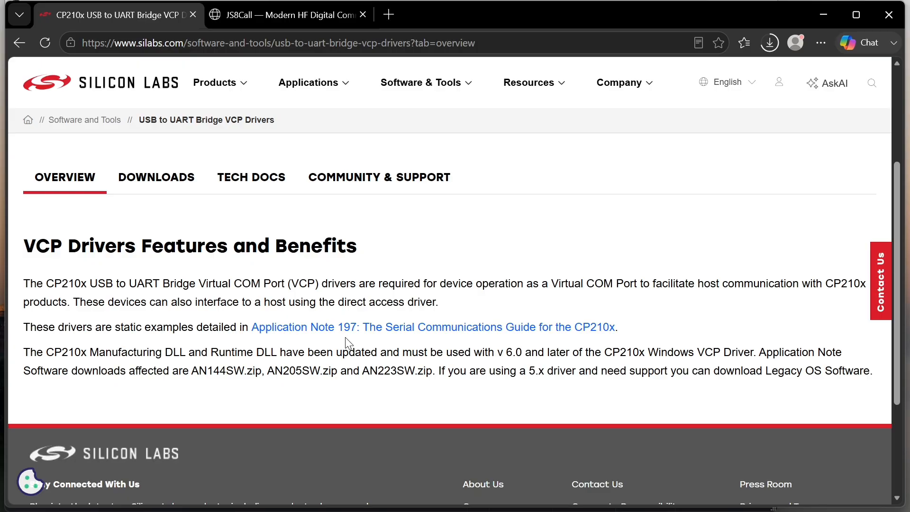
click(822, 15)
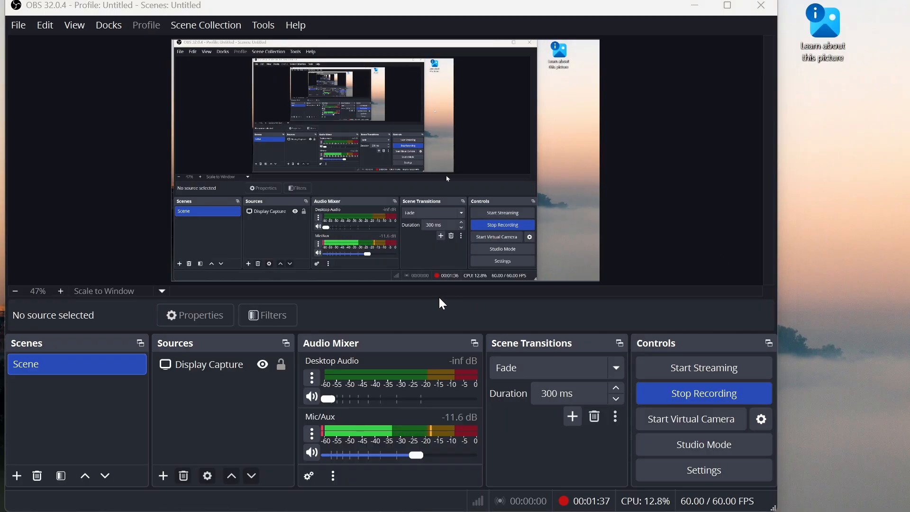
click(699, 8)
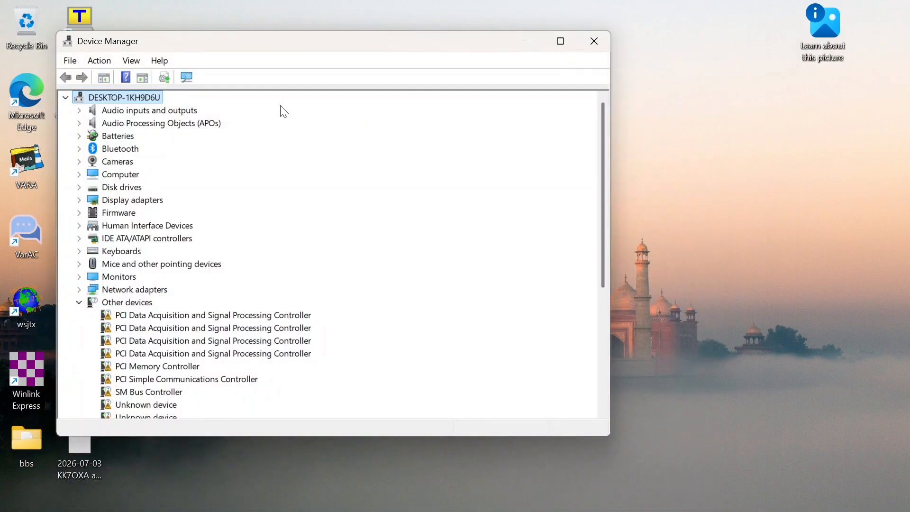
scroll(284, 299, down, 4)
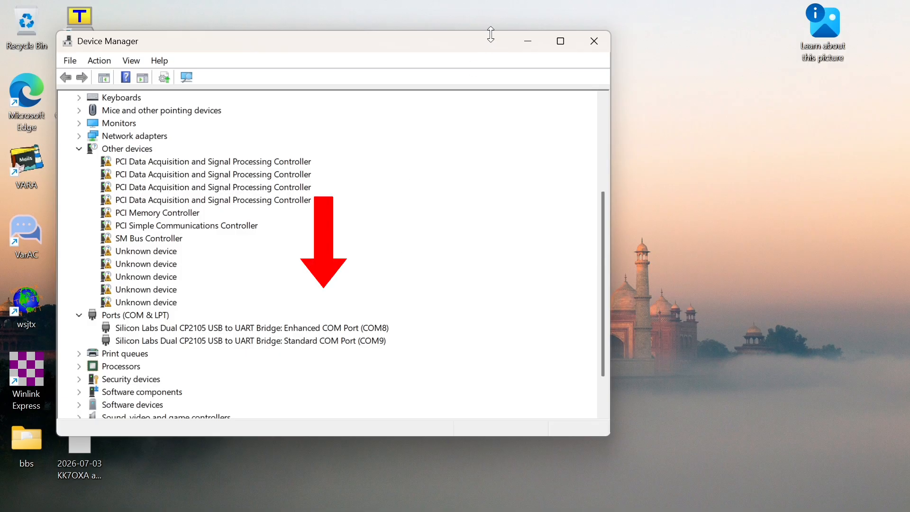
click(532, 43)
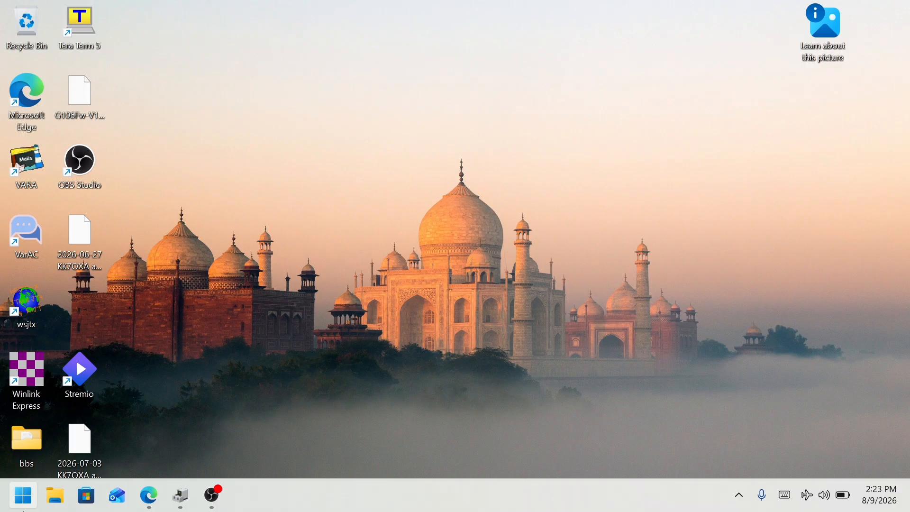
Search Windows for "js" and launch JS8Call
click(34, 508)
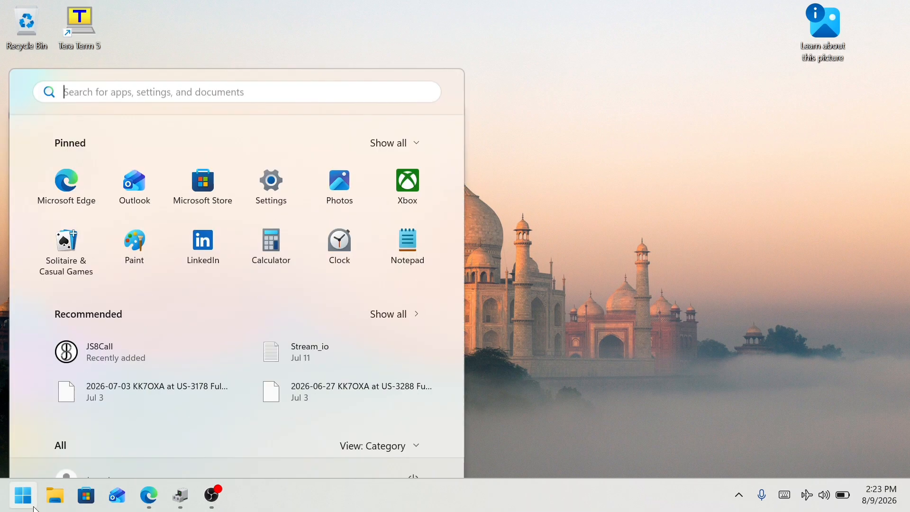
text(js)
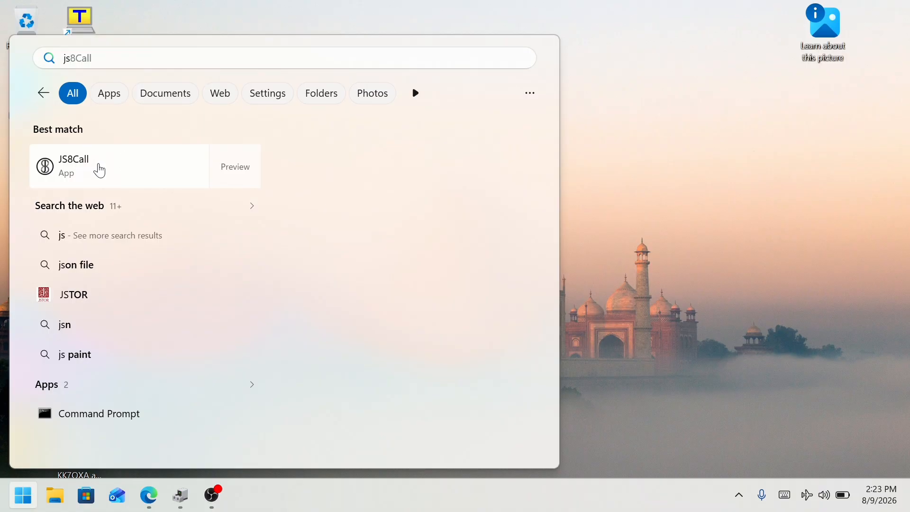
click(100, 170)
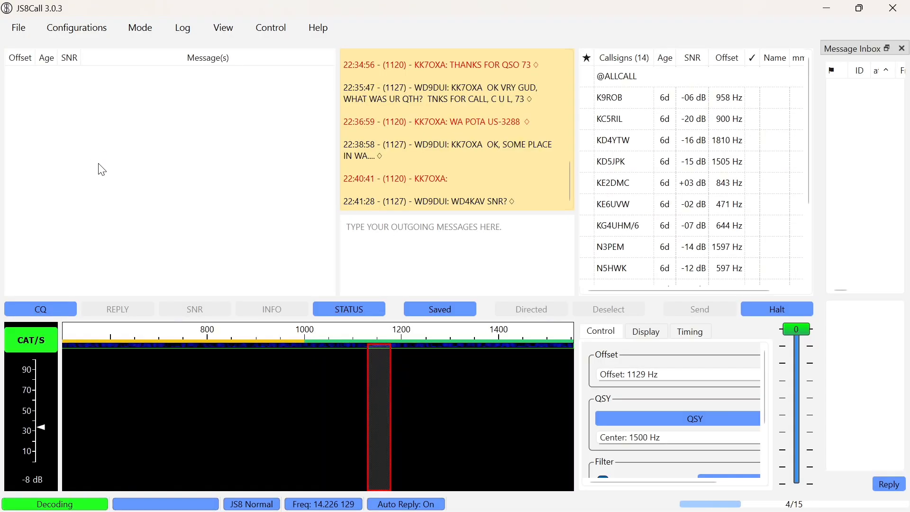
Open the JS8Call radio settings and choose Yaesu FT-710 as the rig and COM8 as the CAT serial port
click(20, 30)
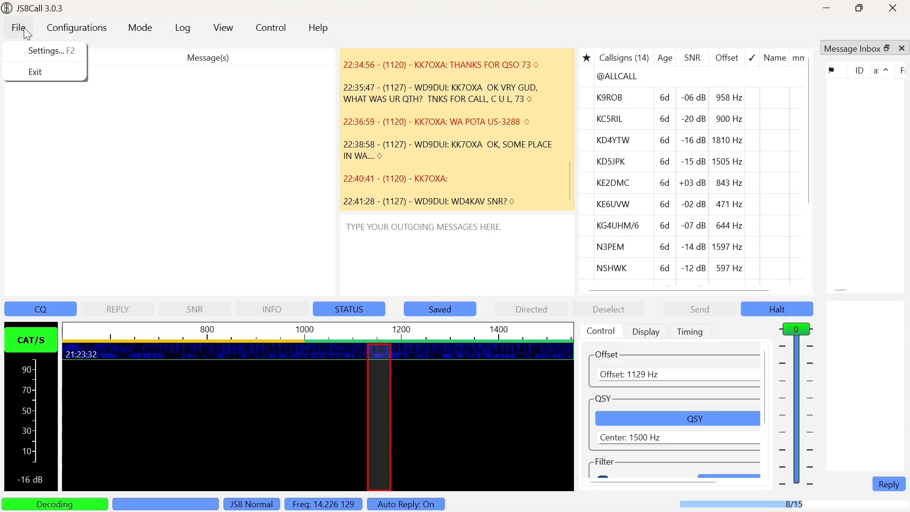
click(44, 51)
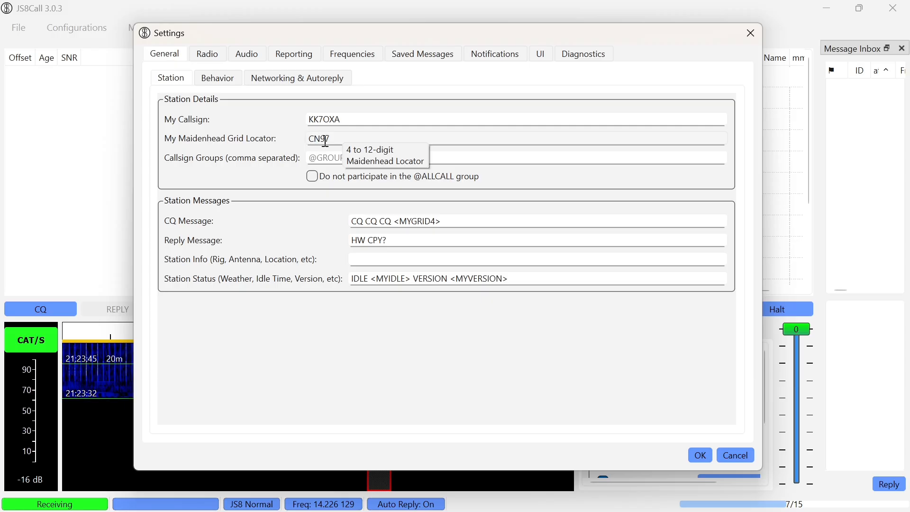
click(214, 56)
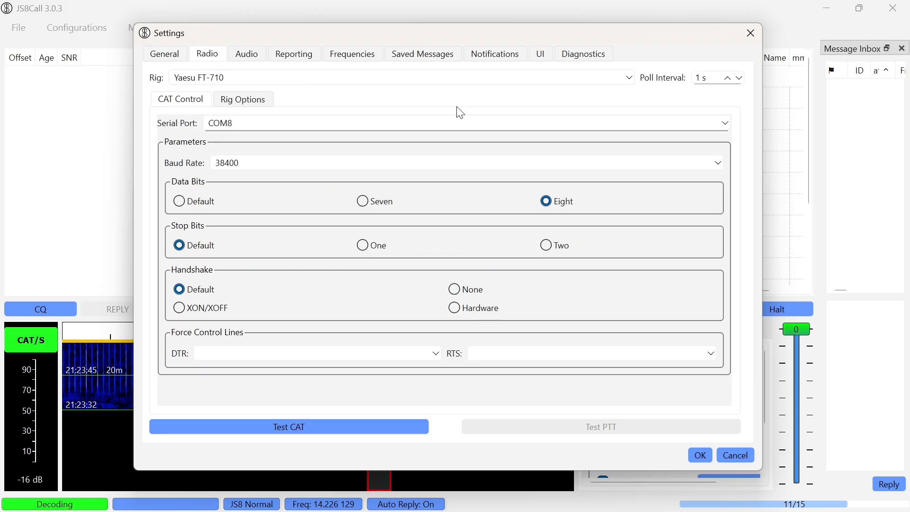
click(354, 81)
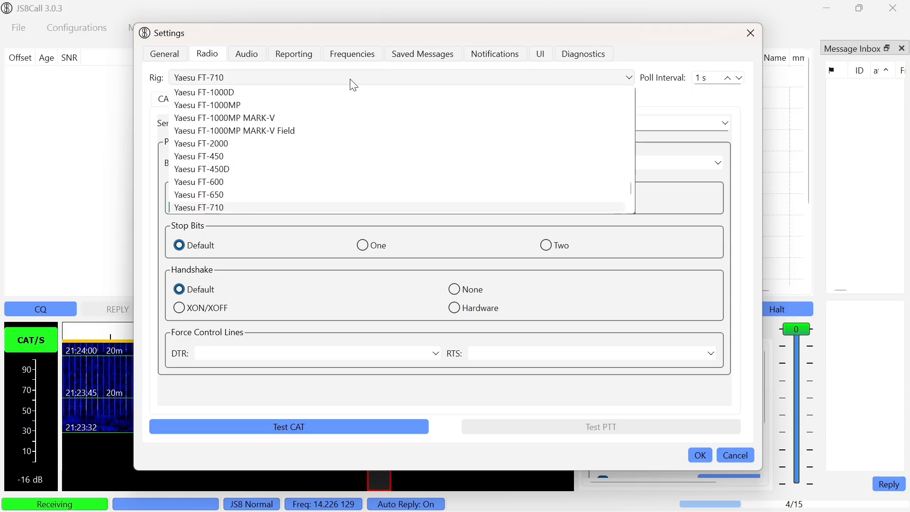
click(315, 78)
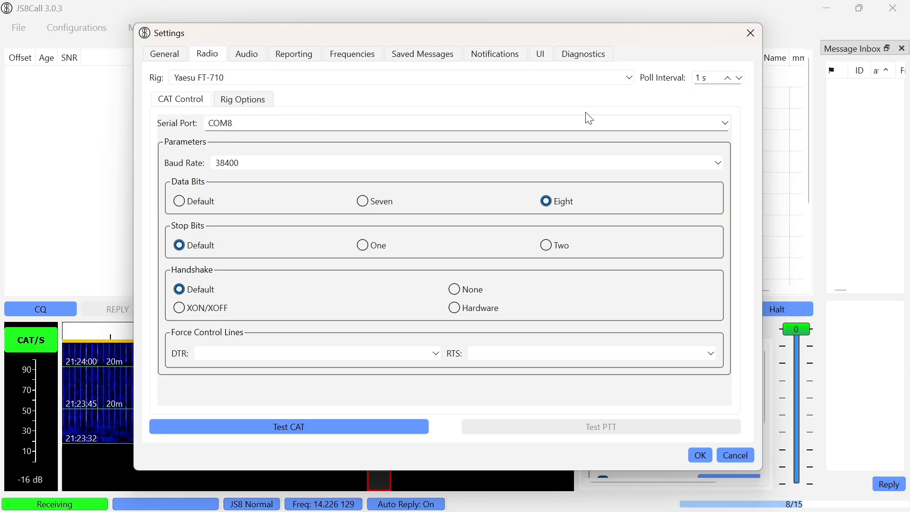
click(719, 120)
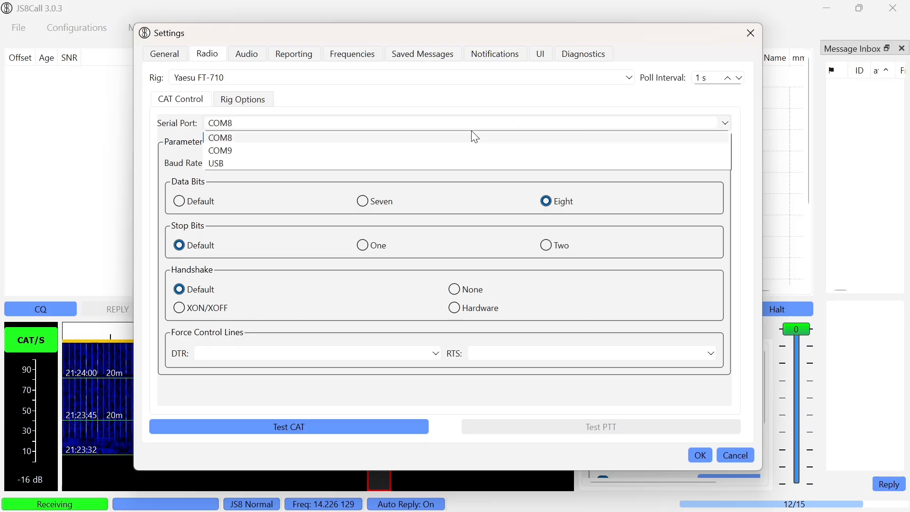
click(283, 139)
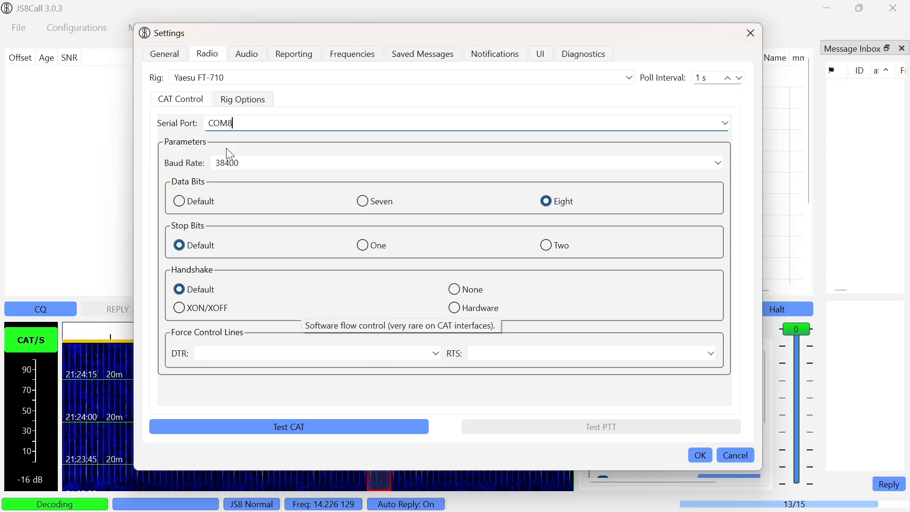
Review the PTT method, mode and split operation in the rig options, and return to the CAT control settings
click(241, 100)
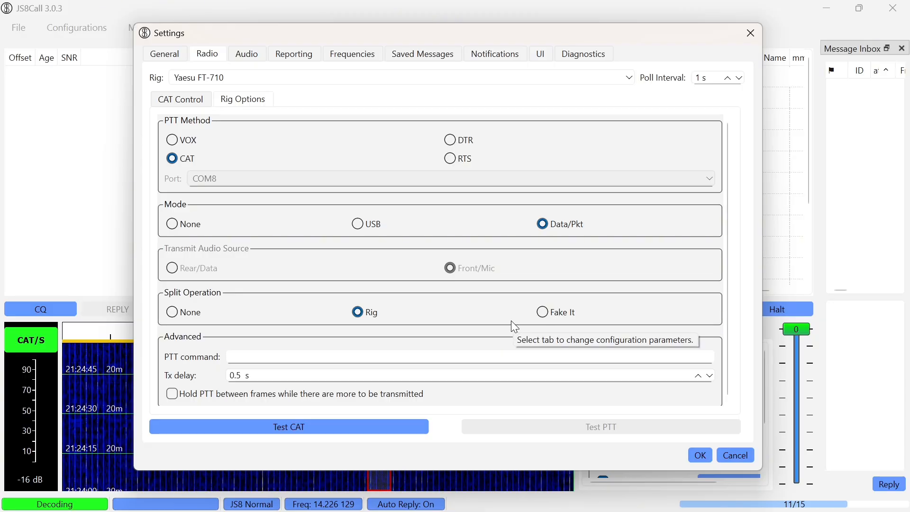
scroll(511, 321, down, 1)
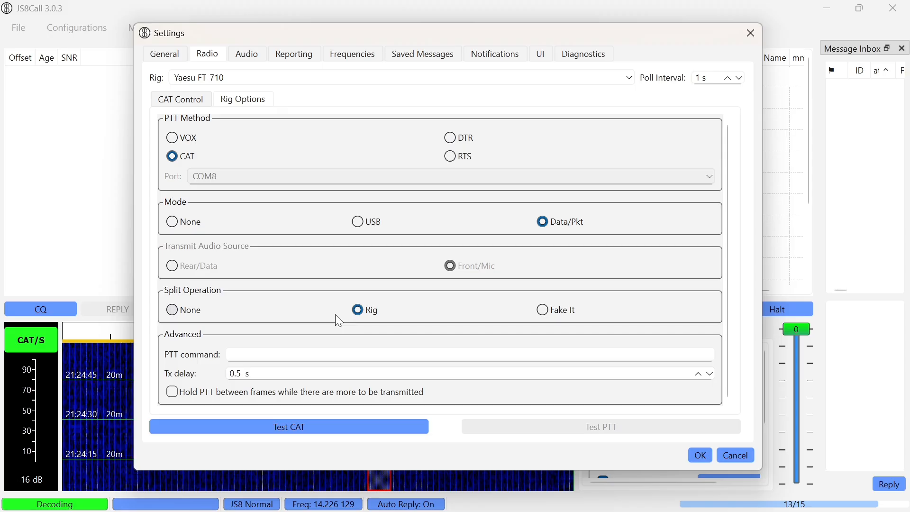
click(194, 102)
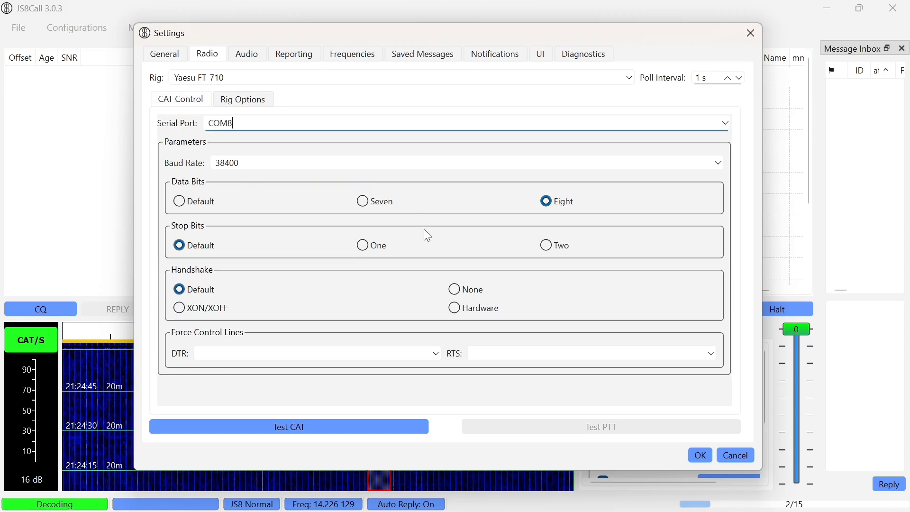
Test the CAT connection to the radio, and switch the PTT test on and off again
click(359, 424)
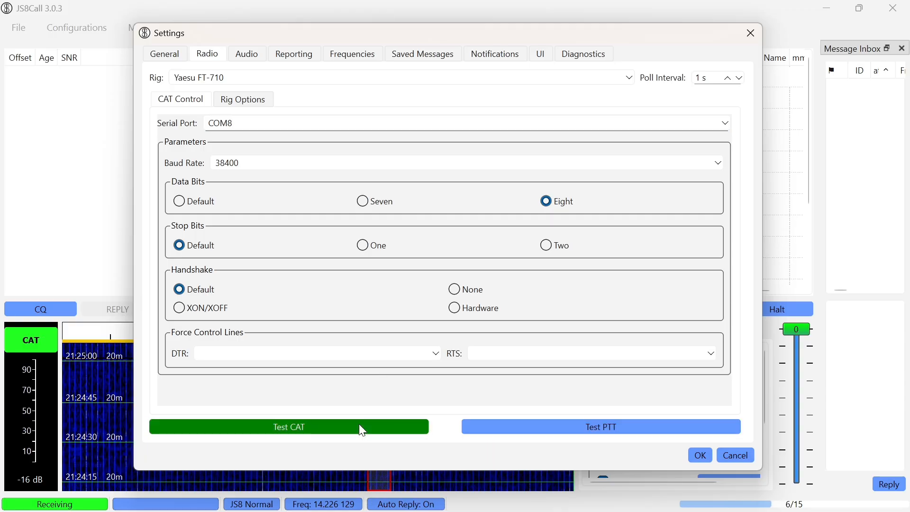
click(645, 428)
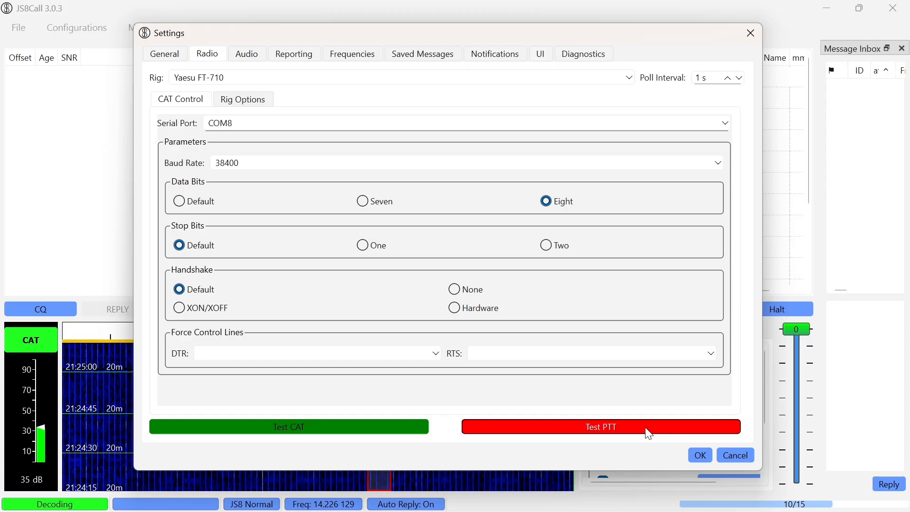
click(647, 432)
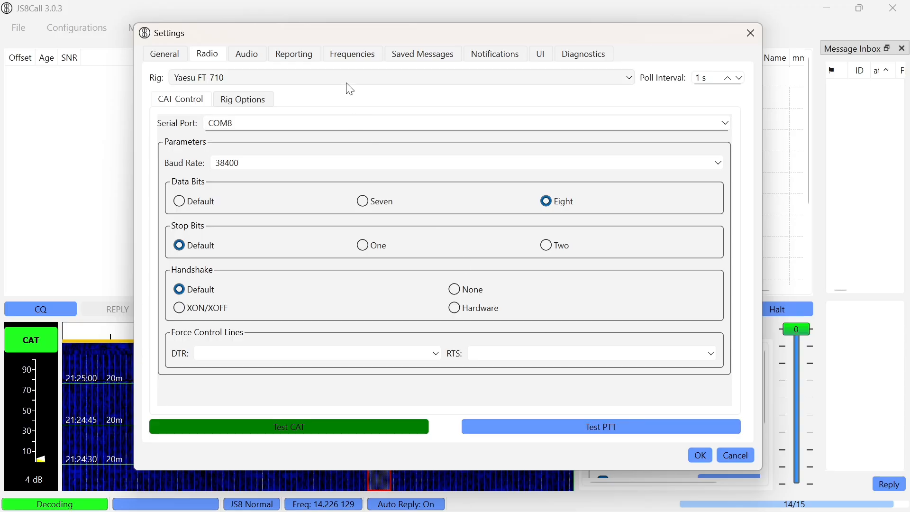
Set the modulation soundcard input to Microphone (3- USB Audio Device) and its output to Speakers (3- USB Audio Device) in the audio settings
click(248, 54)
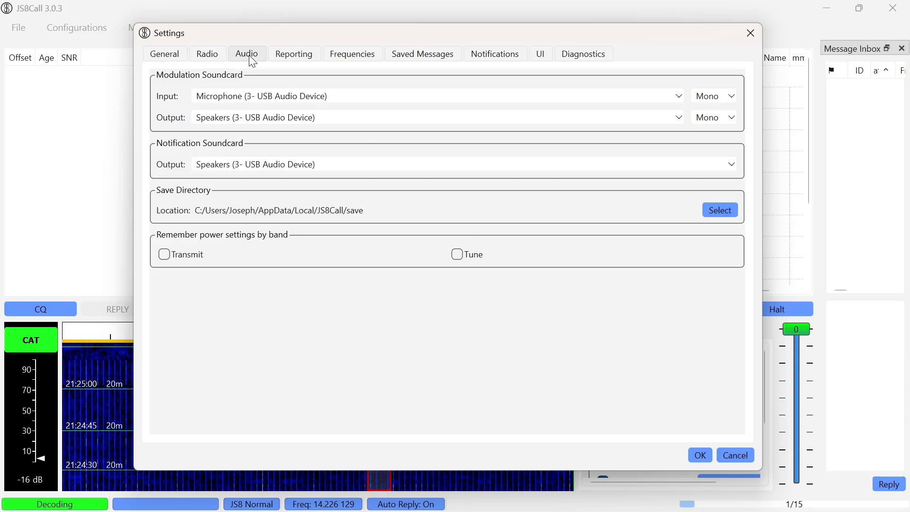
click(343, 98)
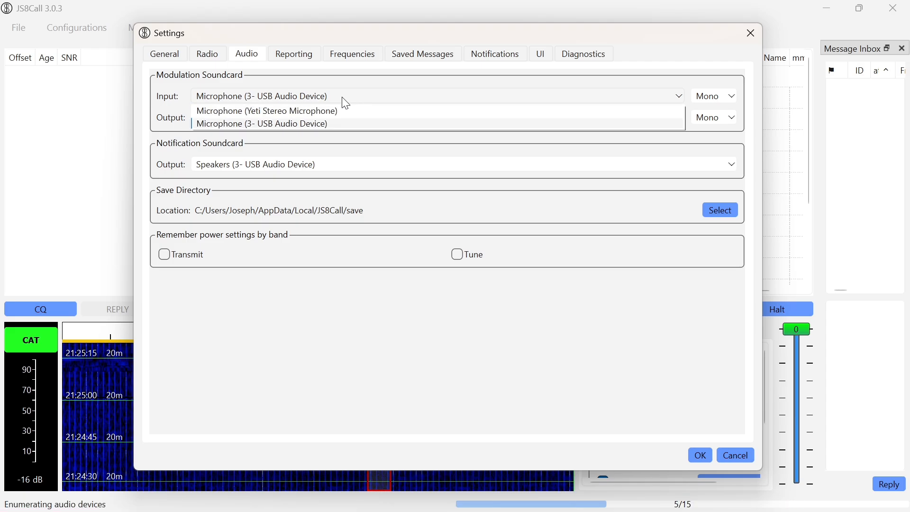
click(318, 125)
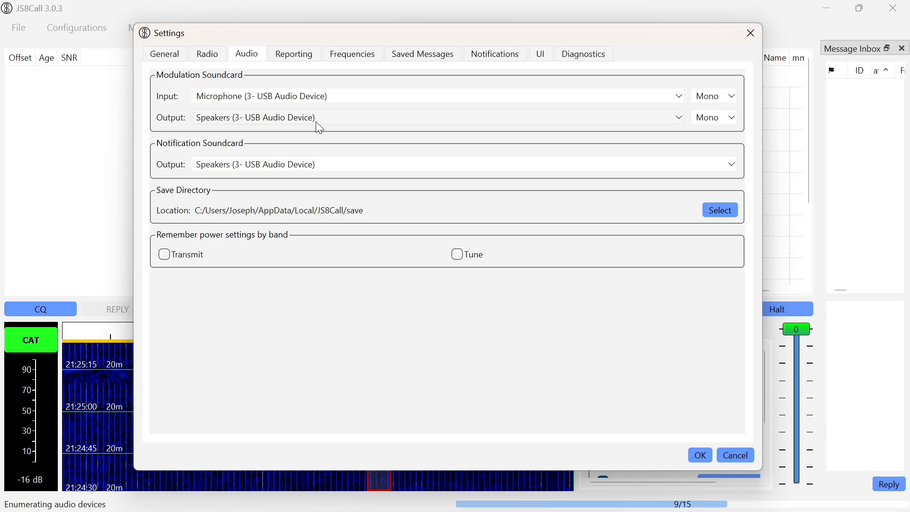
click(324, 121)
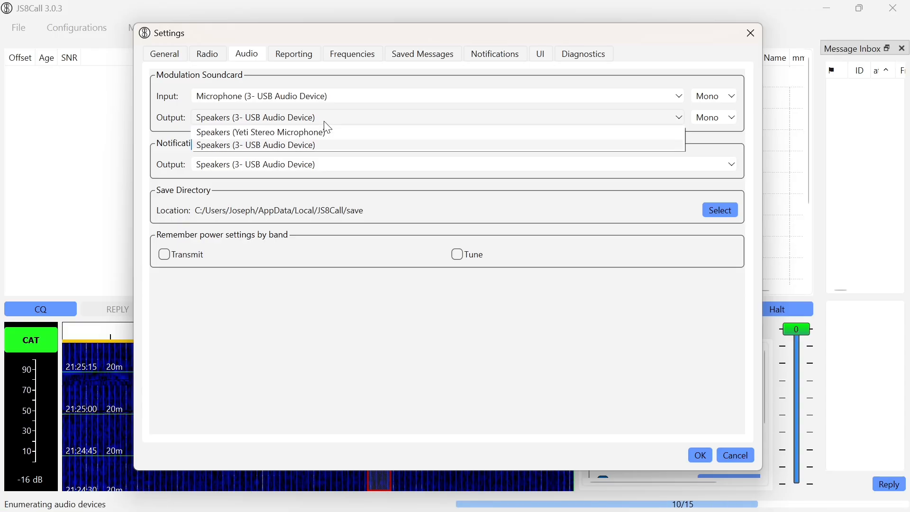
click(315, 147)
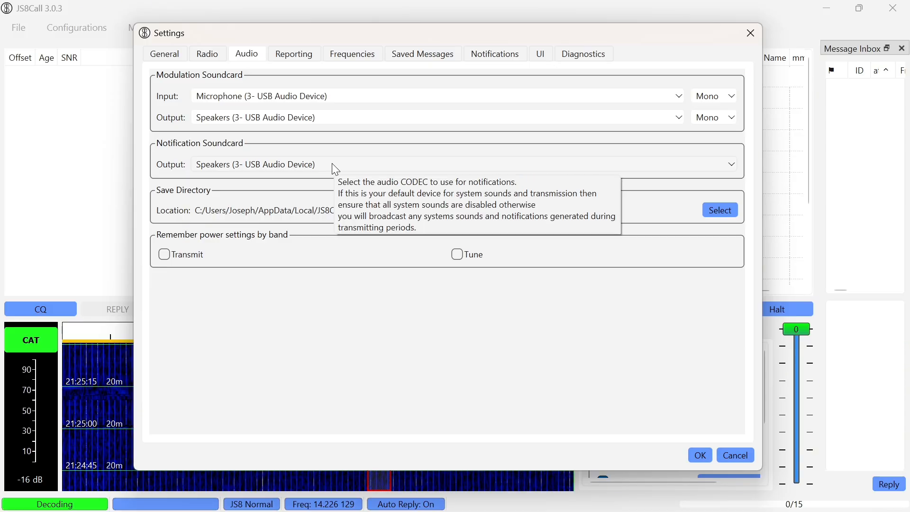
Review the reporting settings for network services and APIs, and the list of JS8 frequencies
click(299, 51)
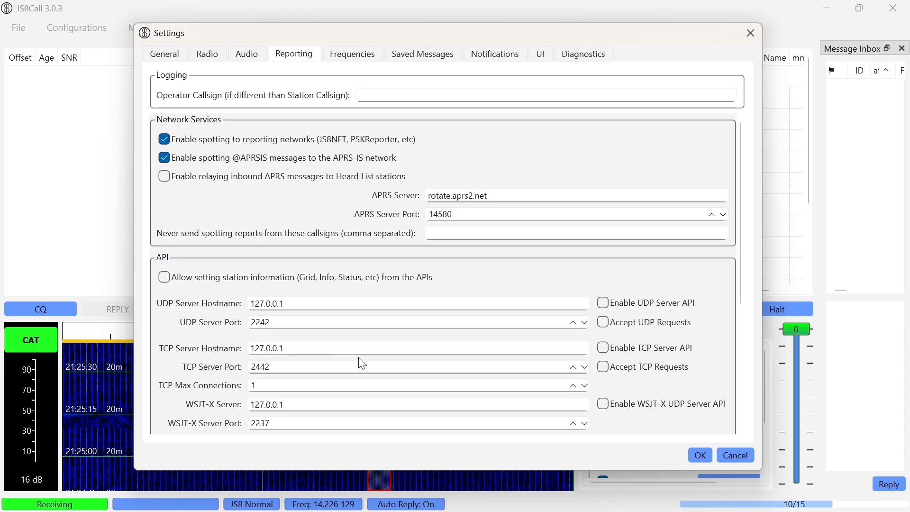
mouse_move(408, 300)
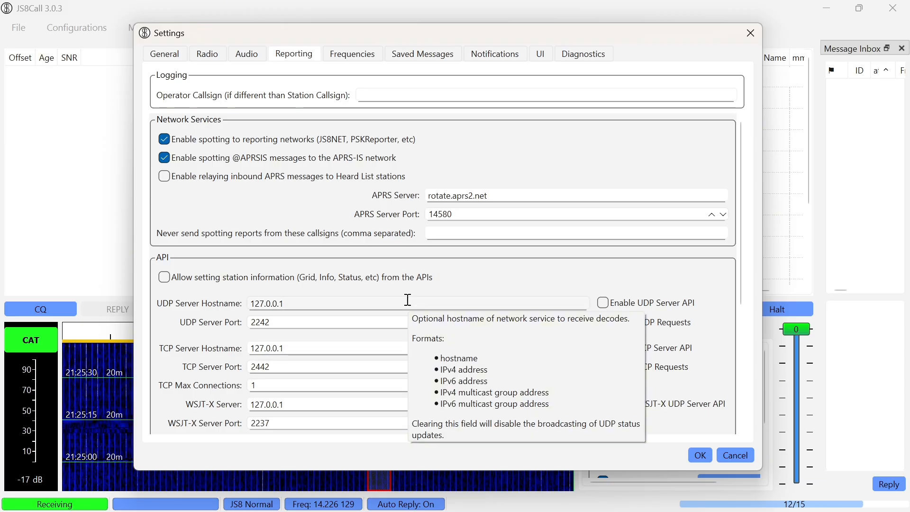
click(361, 50)
click(364, 183)
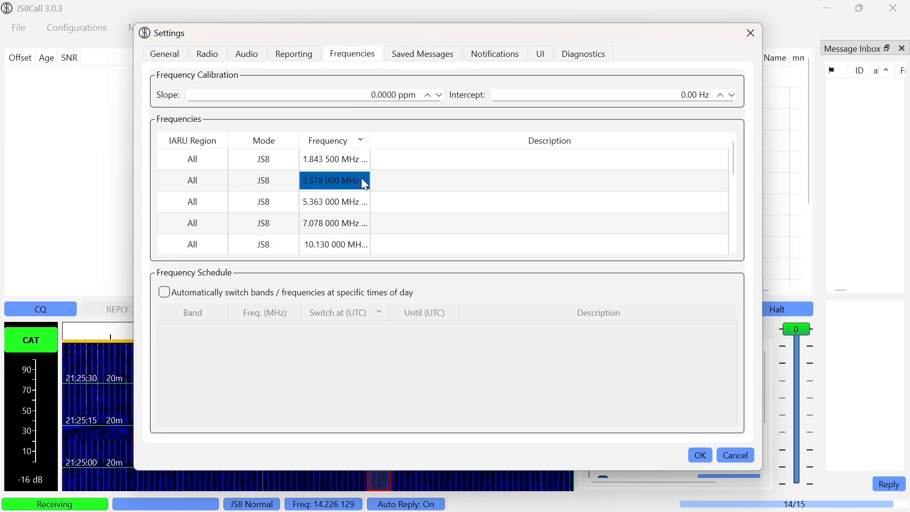
click(334, 240)
click(328, 204)
click(327, 217)
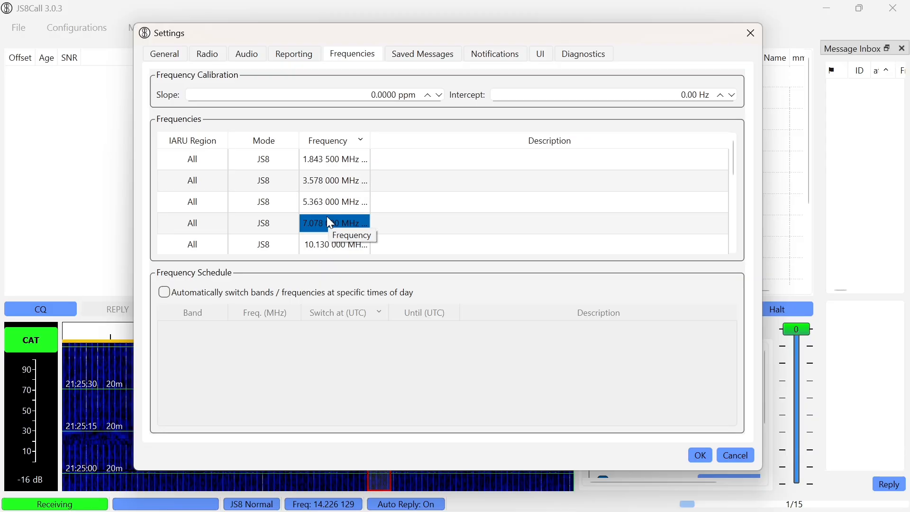
Look through the saved messages, notification and UI colour settings, and accept the settings
click(435, 57)
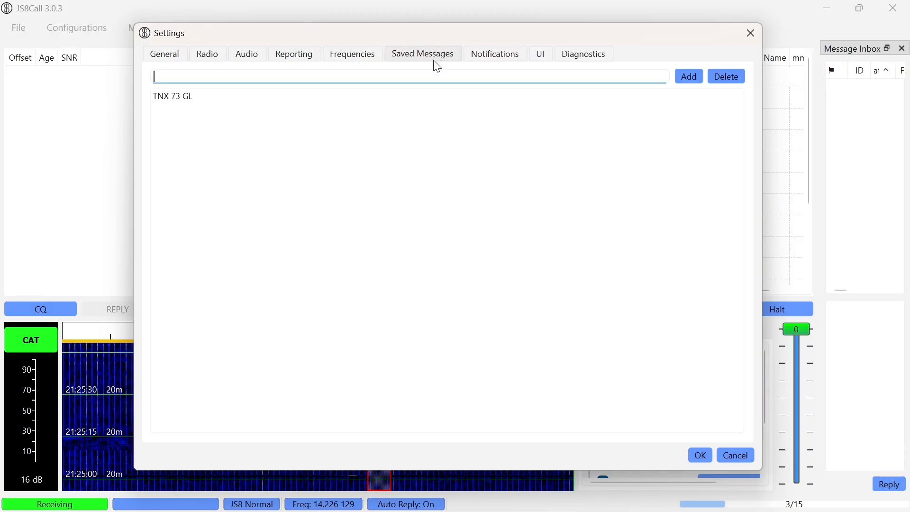
click(510, 63)
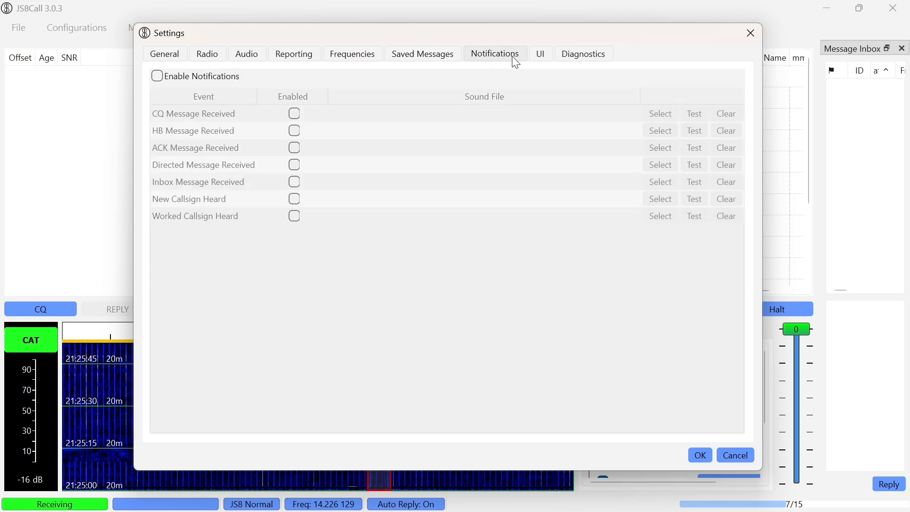
click(541, 57)
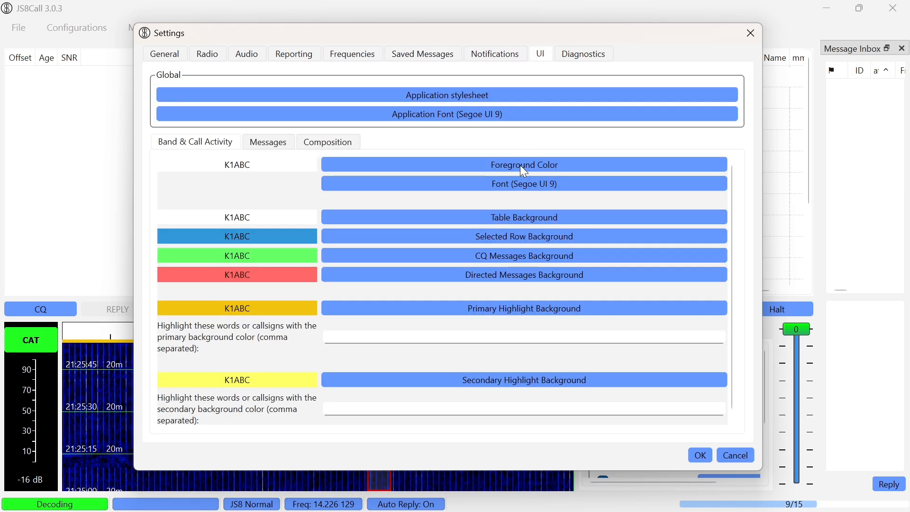
scroll(361, 277, down, 1)
scroll(361, 277, up, 1)
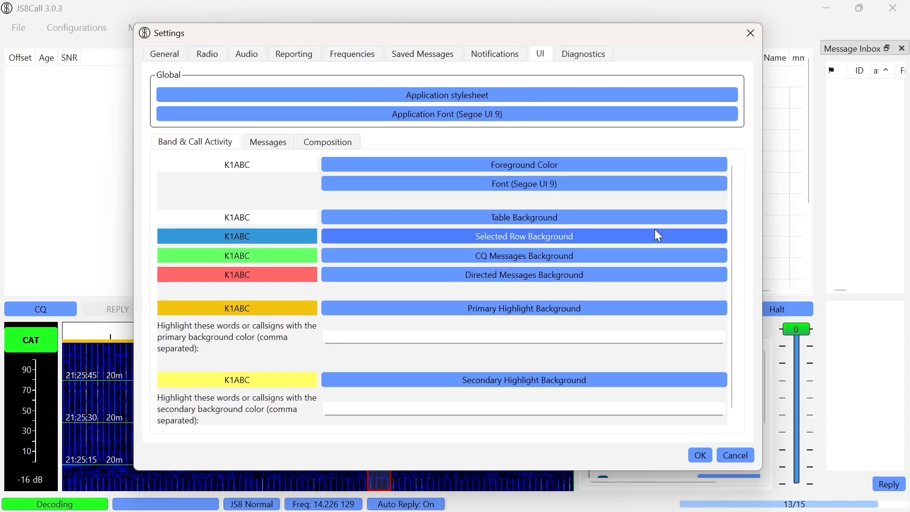
click(706, 454)
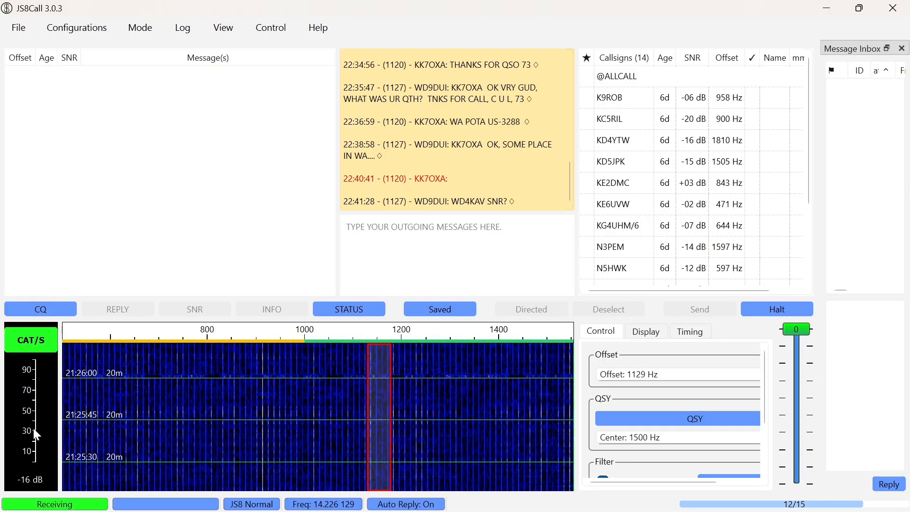
Open Windows Settings, widen its window, and go to the Sound settings
mouse_move(13, 494)
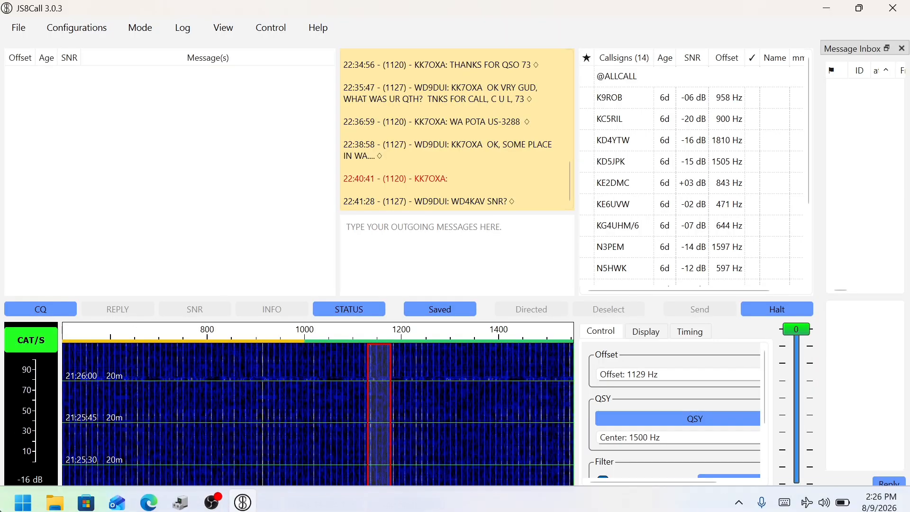
click(22, 496)
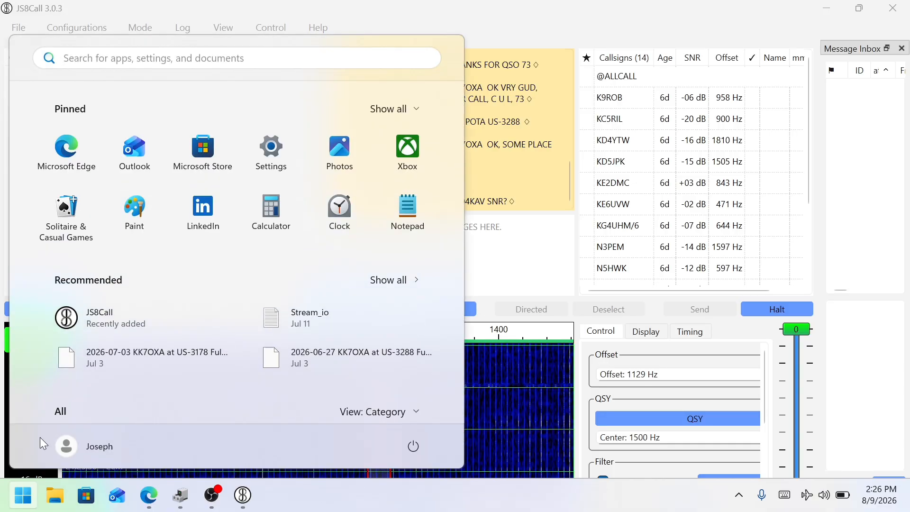
click(272, 152)
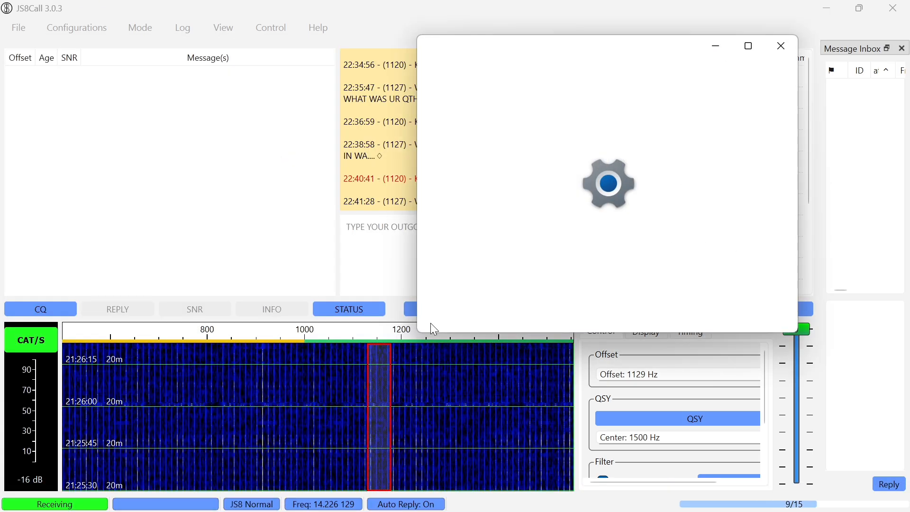
drag(418, 327, 280, 337)
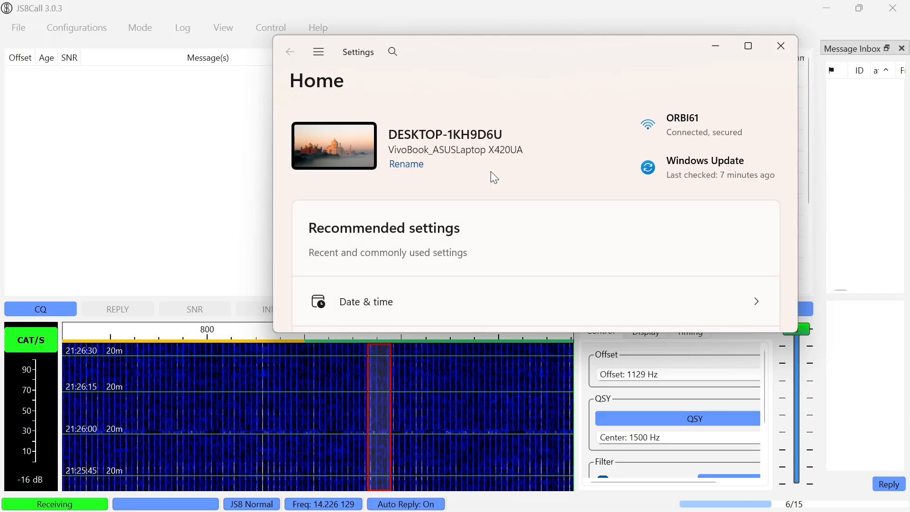
scroll(493, 211, down, 3)
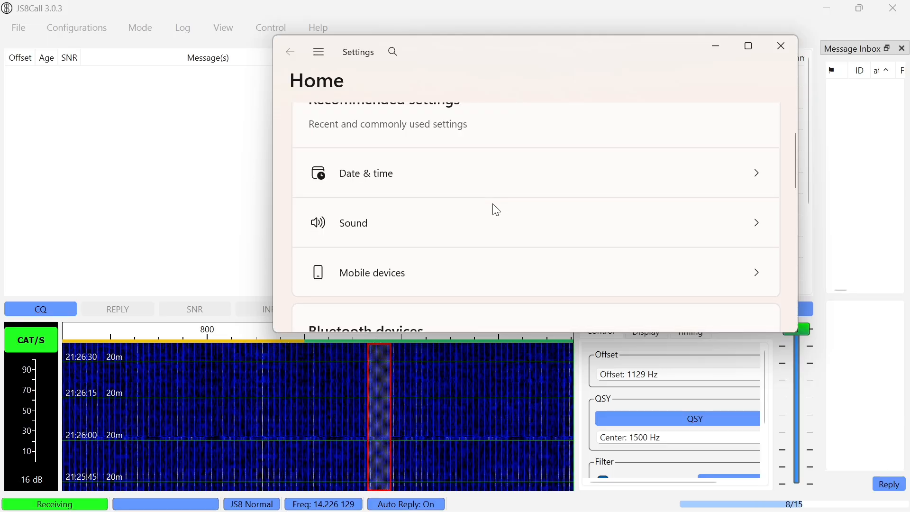
click(490, 239)
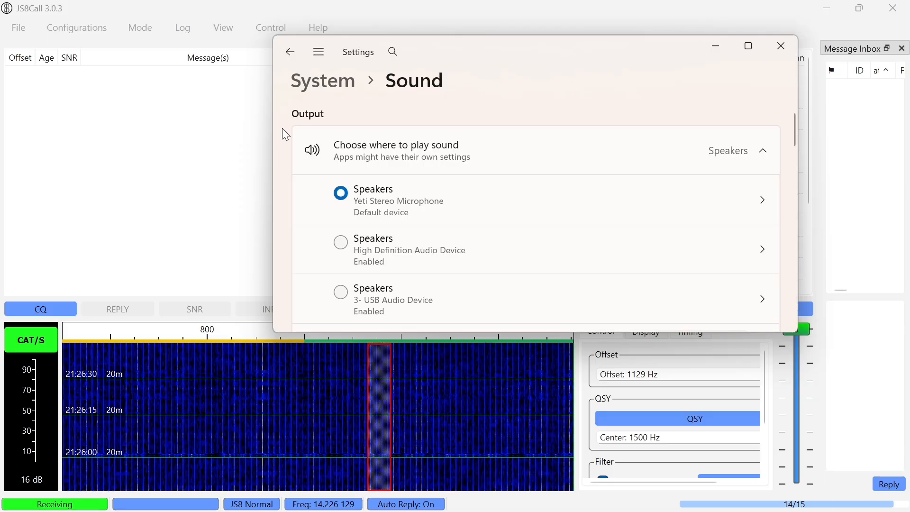
Check the sound output and input devices, including which are the Windows defaults, and minimize the Settings window
scroll(460, 205, down, 3)
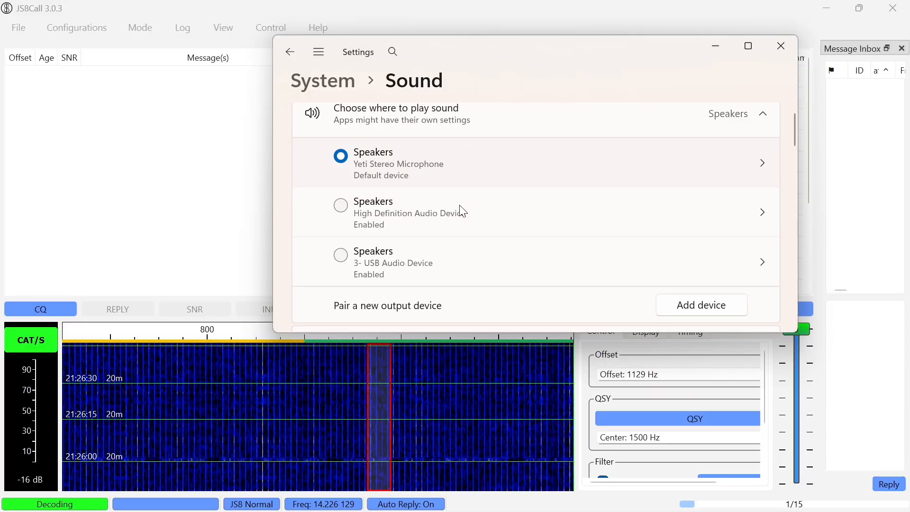
scroll(463, 211, down, 6)
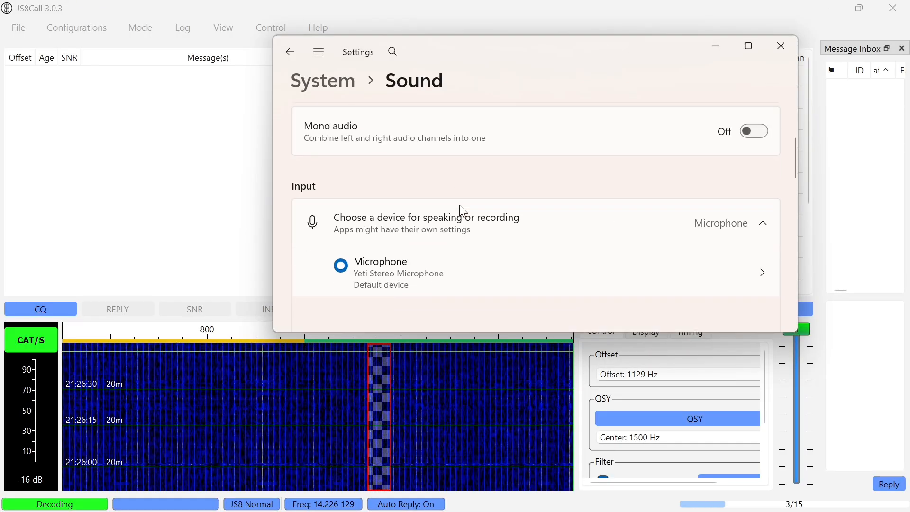
scroll(463, 211, down, 2)
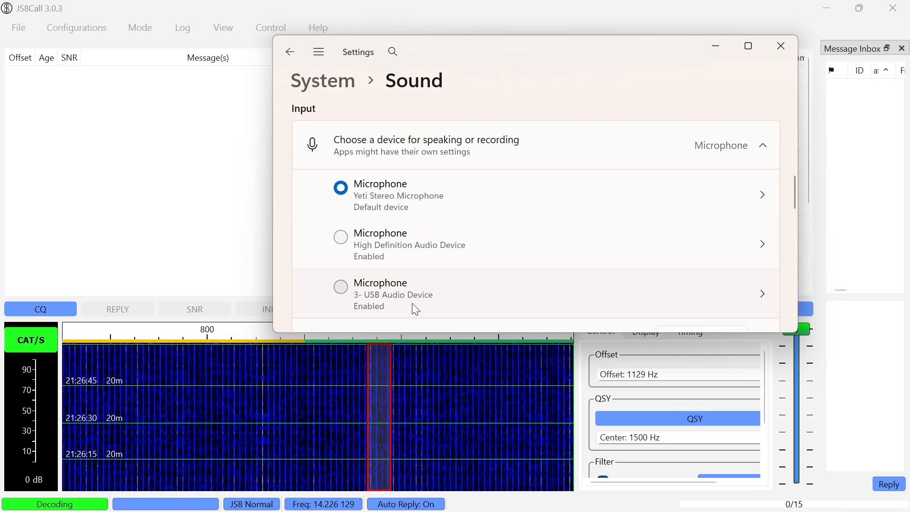
scroll(413, 304, down, 3)
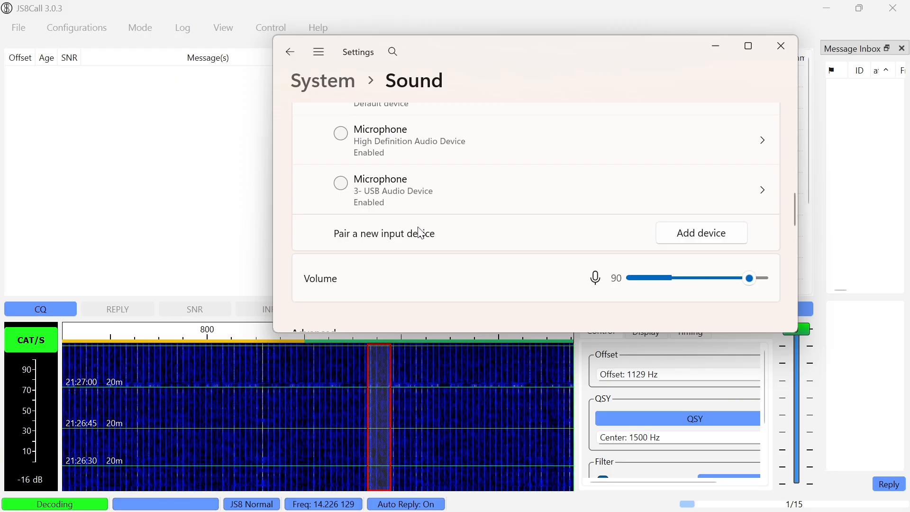
scroll(661, 152, down, 3)
scroll(659, 149, down, 5)
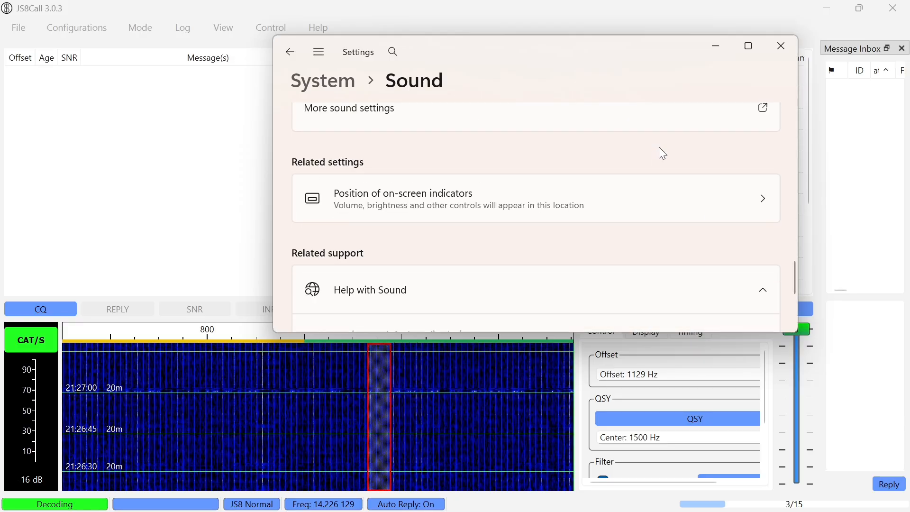
click(716, 54)
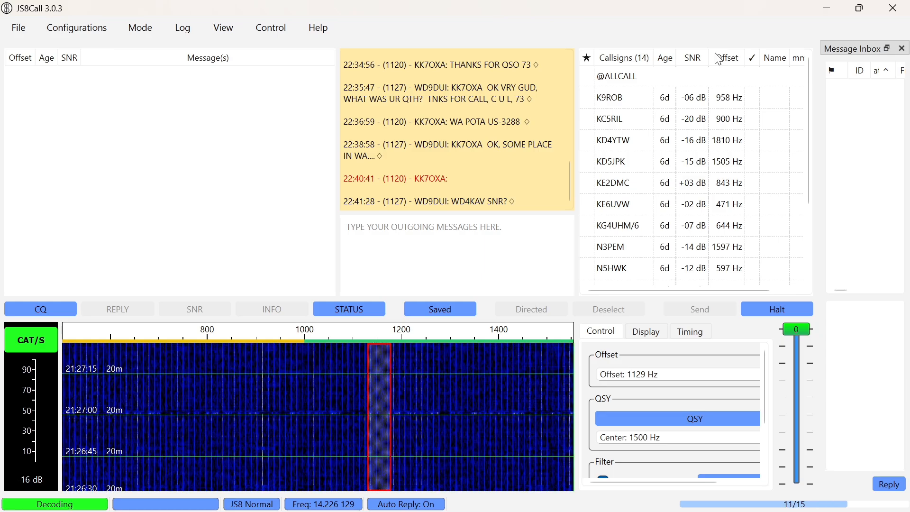
mouse_move(552, 511)
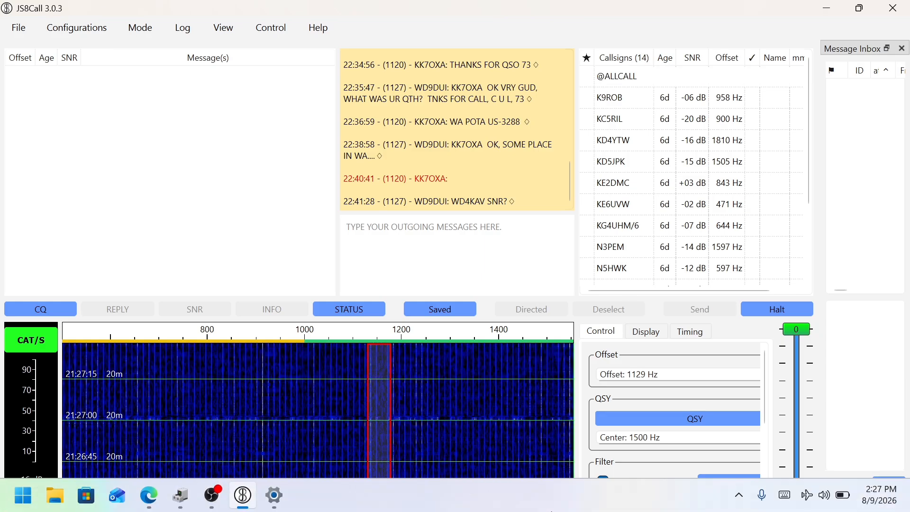